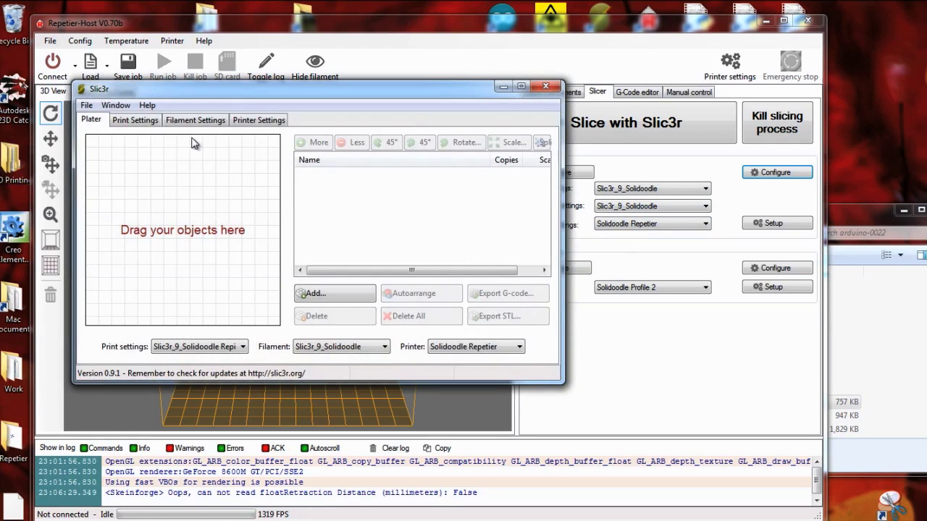
Drag the Slic3r window up and left over Repetier-Host, then bring up Print Settings
left_click_drag(186, 89, 175, 69)
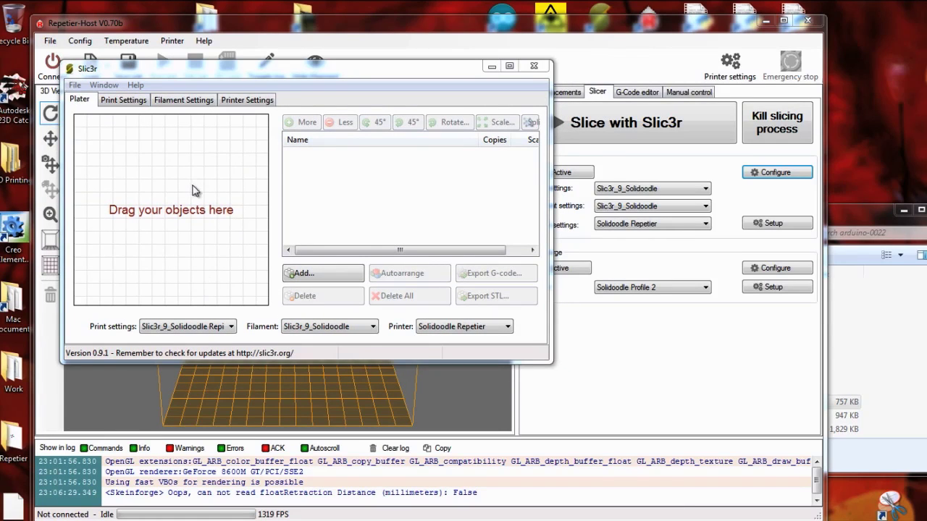
left_click(126, 100)
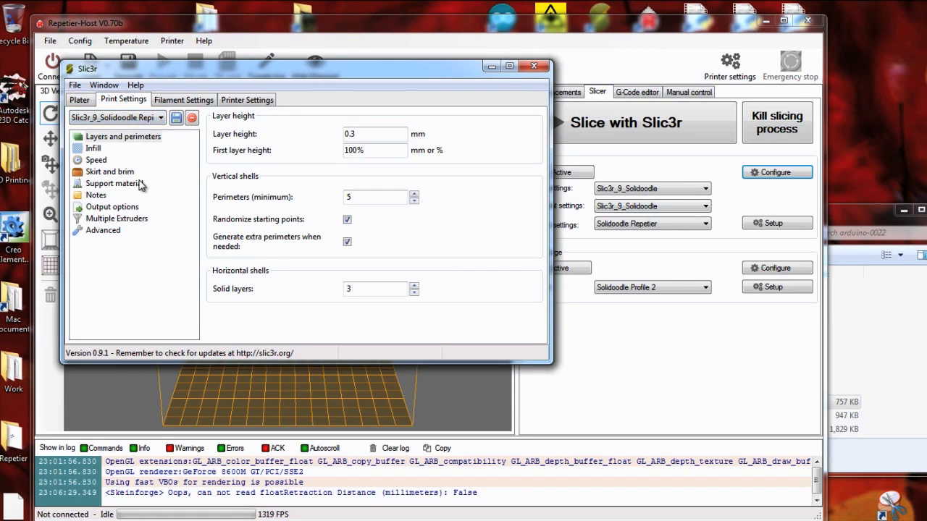
On the Layers and perimeters page, change Perimeters (minimum) from 5 to 3
left_click(379, 134)
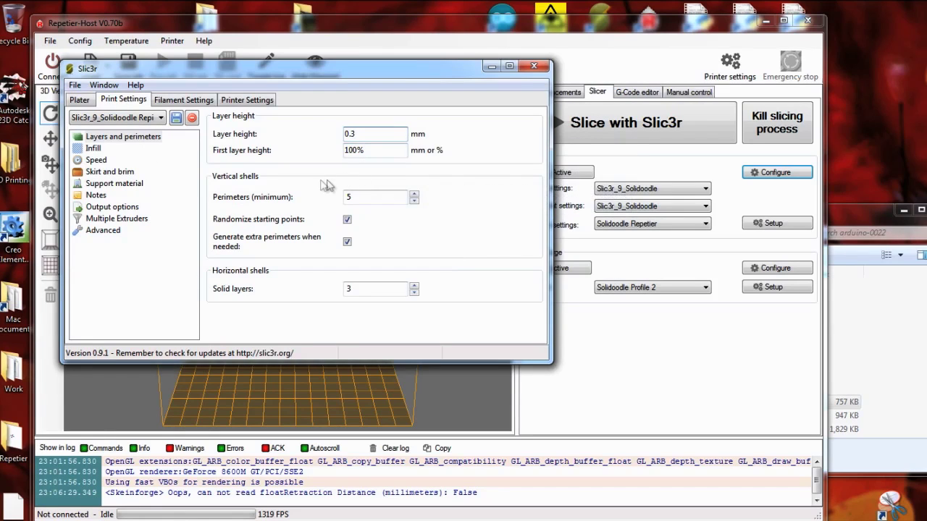
left_click(374, 150)
left_click(364, 197)
left_click_drag(362, 197, 339, 203)
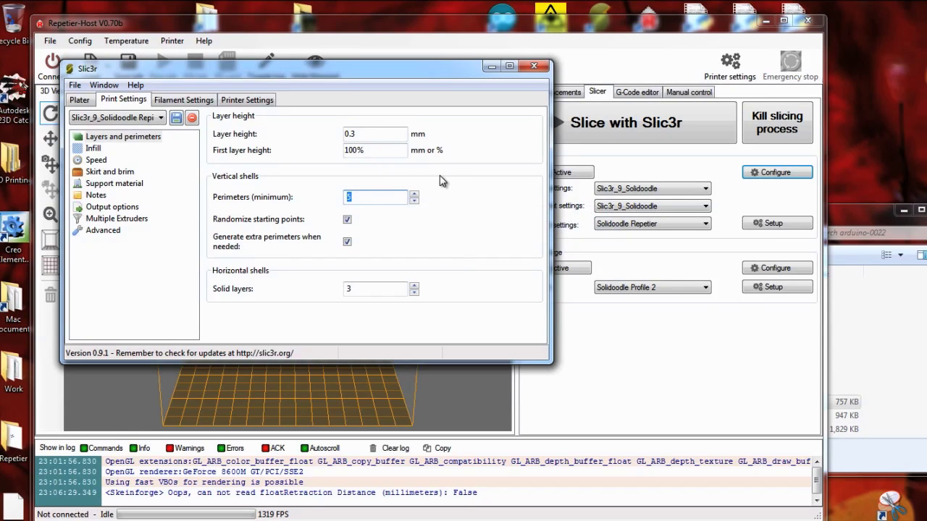
type("3")
left_click(352, 289)
On the Infill page, try 3 for Infill every, then set it back to 1 layer
left_click(93, 149)
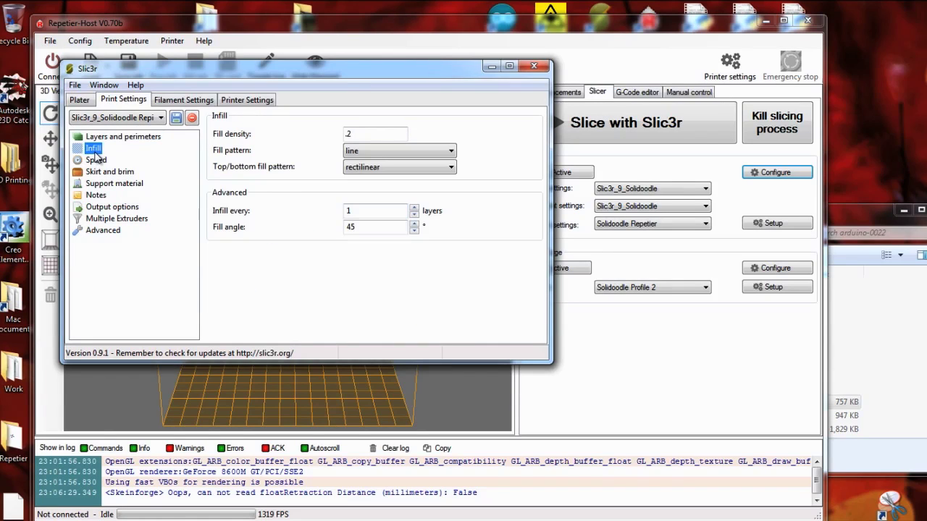
left_click(377, 136)
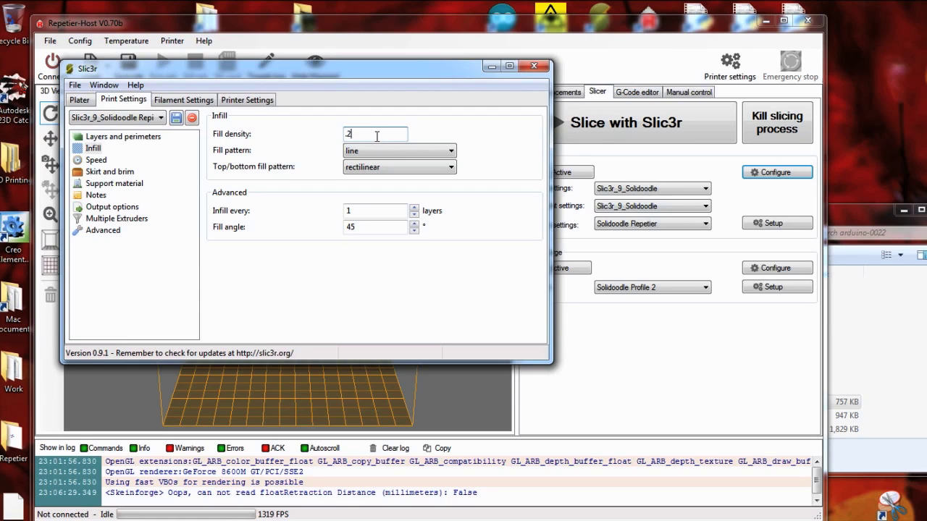
mouse_move(216, 219)
double_click(346, 212)
type("3")
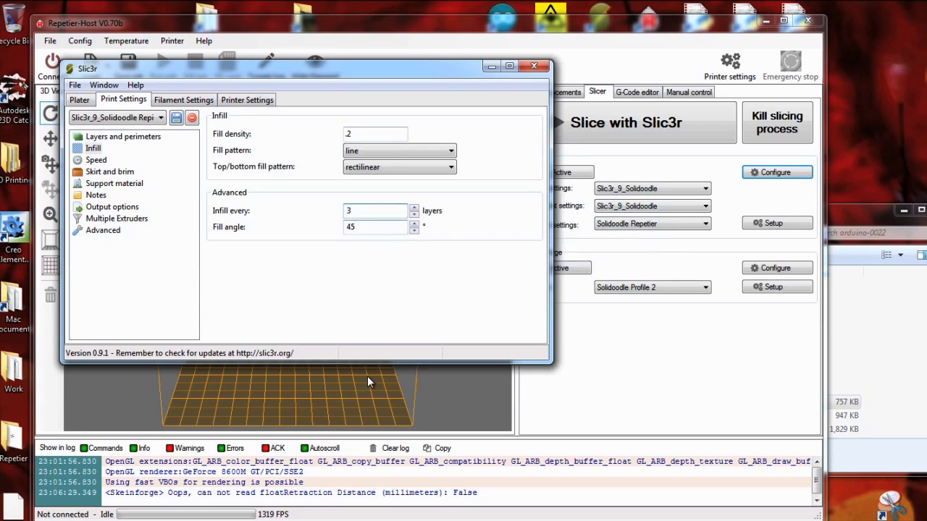
double_click(360, 215)
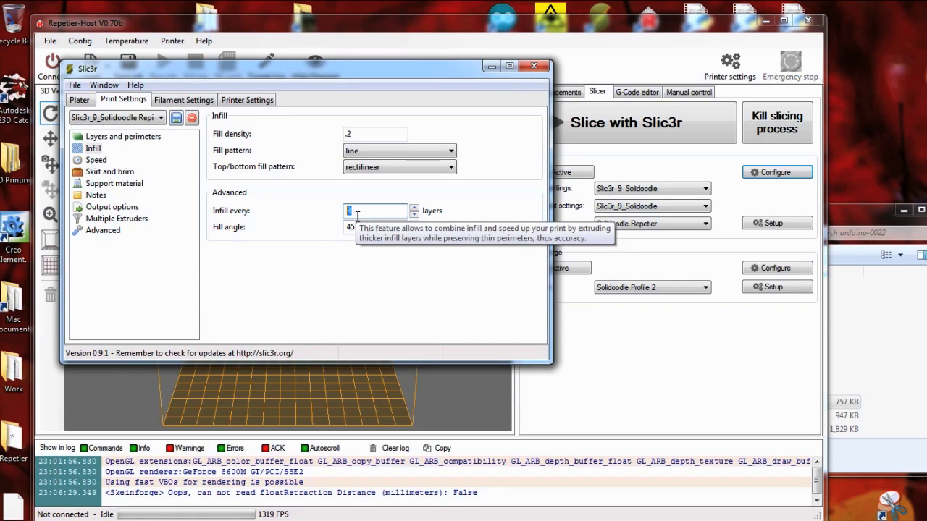
key("BackSpace")
type("1")
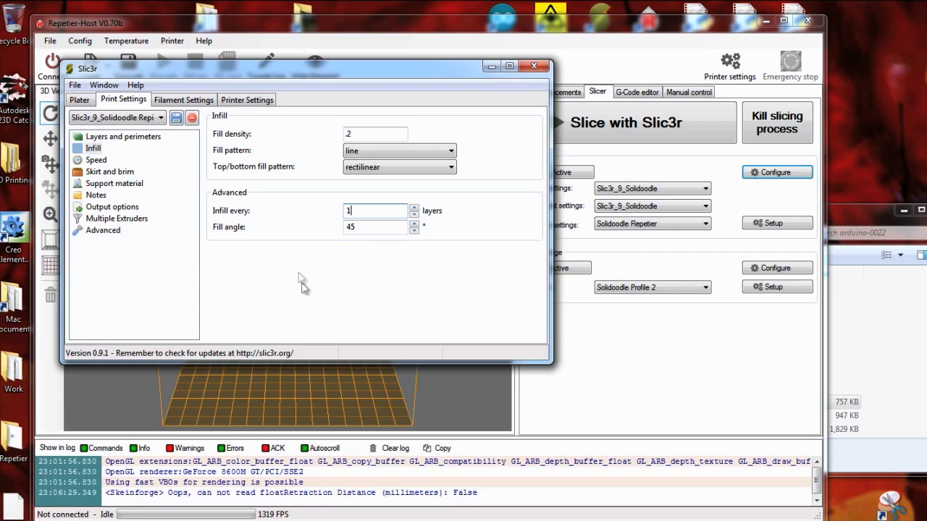
On the Speed page, change the Bridges speed from 50 to 70 mm/s
left_click(96, 160)
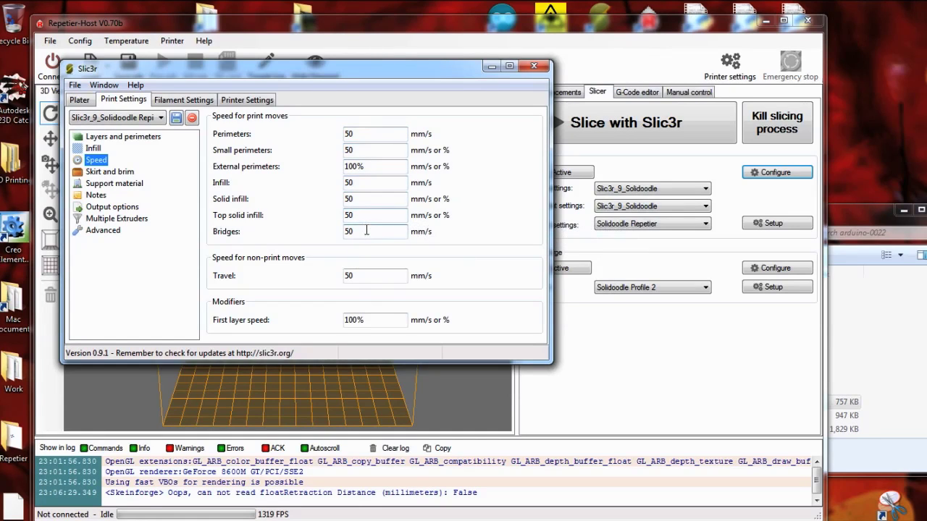
left_click_drag(368, 231, 337, 238)
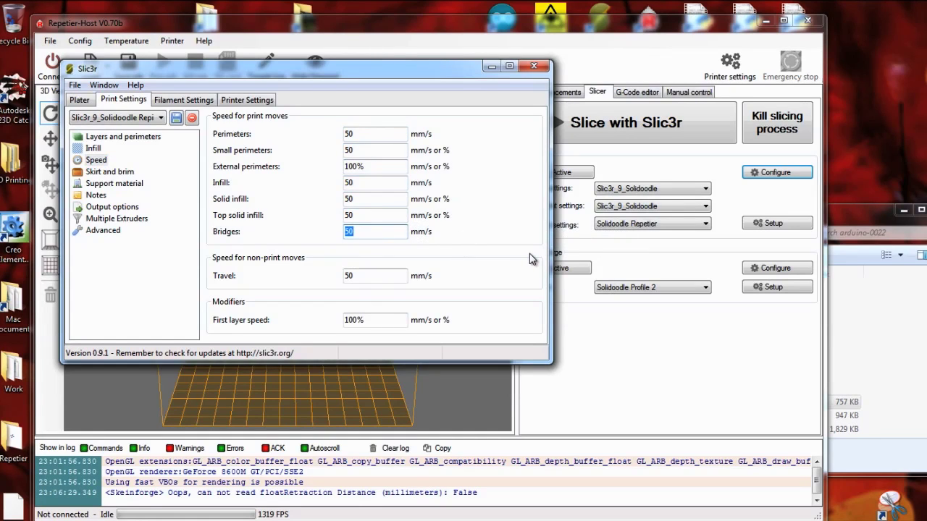
type("70")
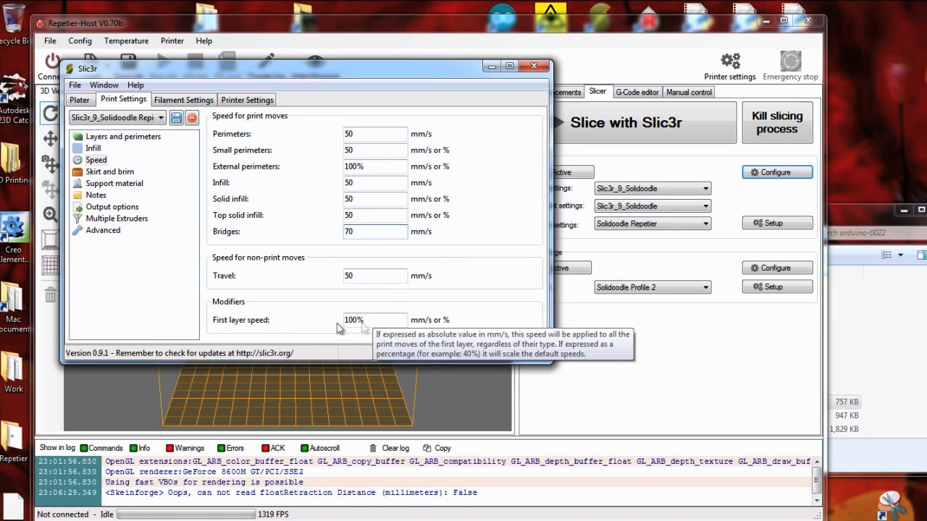
Review the Skirt and brim settings: 0 loops at 6 mm from the object
left_click(112, 172)
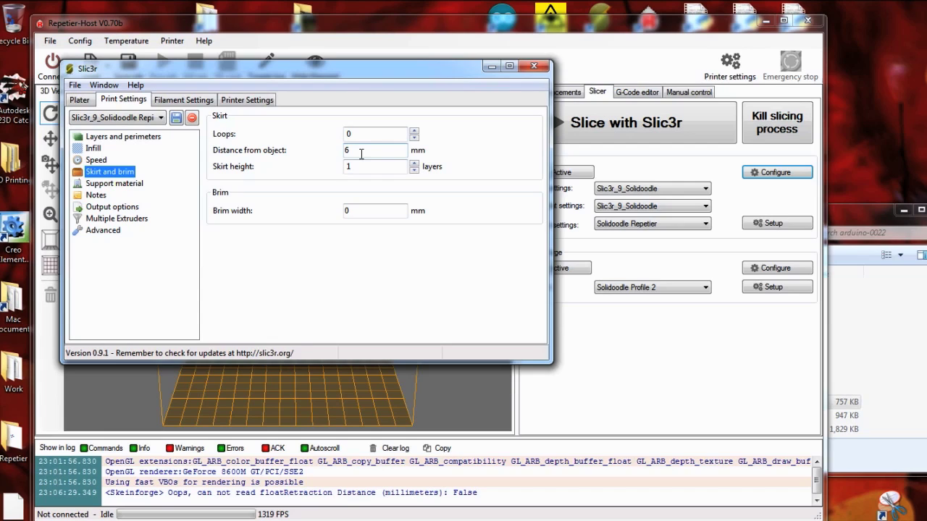
double_click(348, 135)
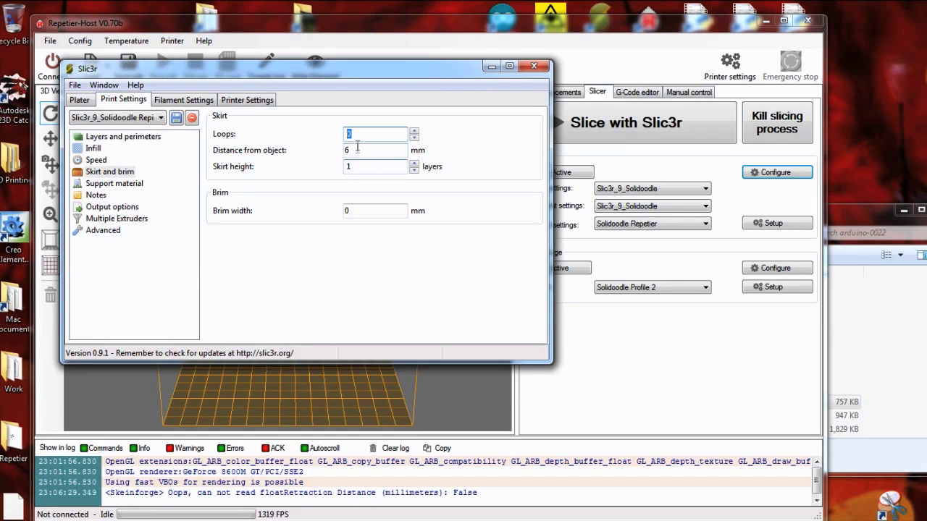
left_click(352, 150)
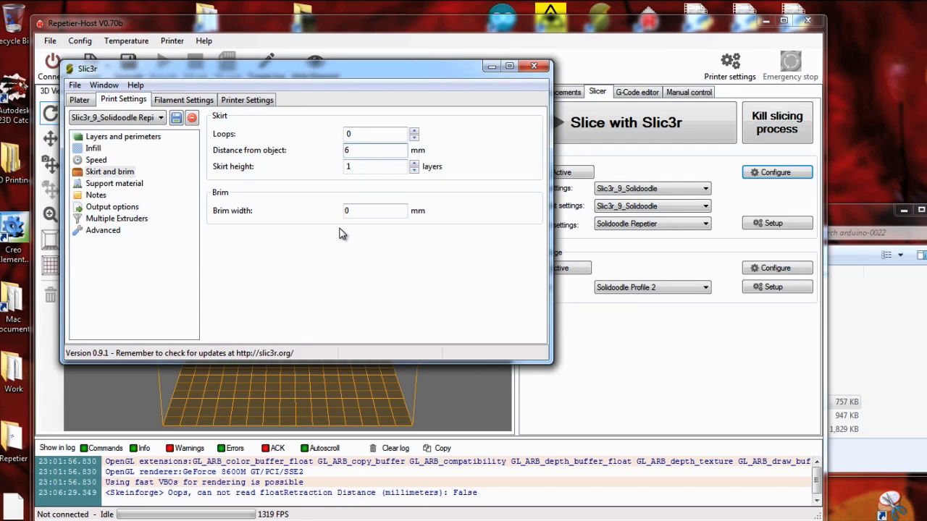
On the Support material page, keep the rectilinear pattern with 2.5 mm spacing
left_click(130, 185)
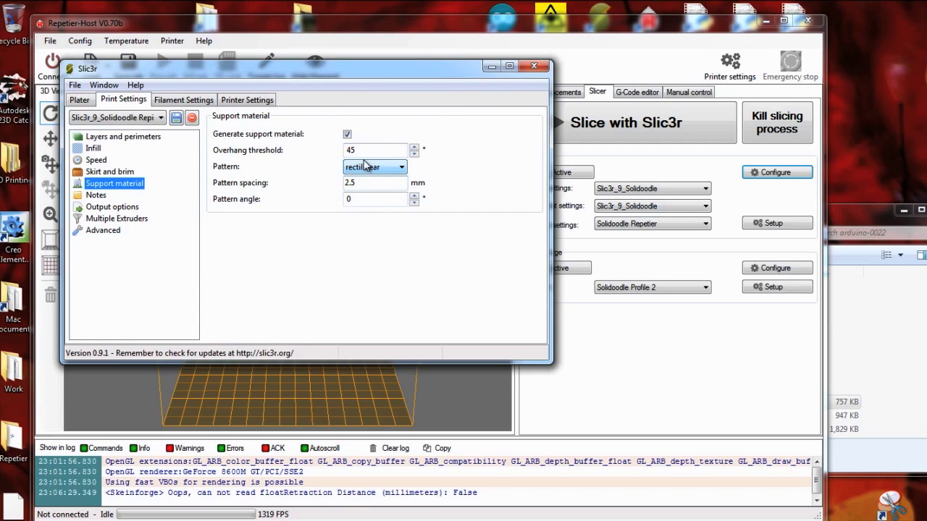
double_click(367, 183)
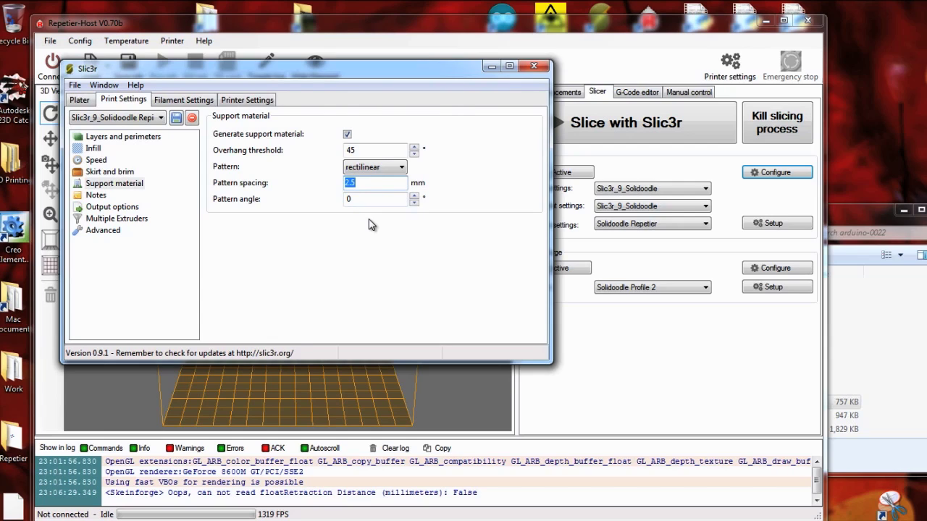
left_click(394, 169)
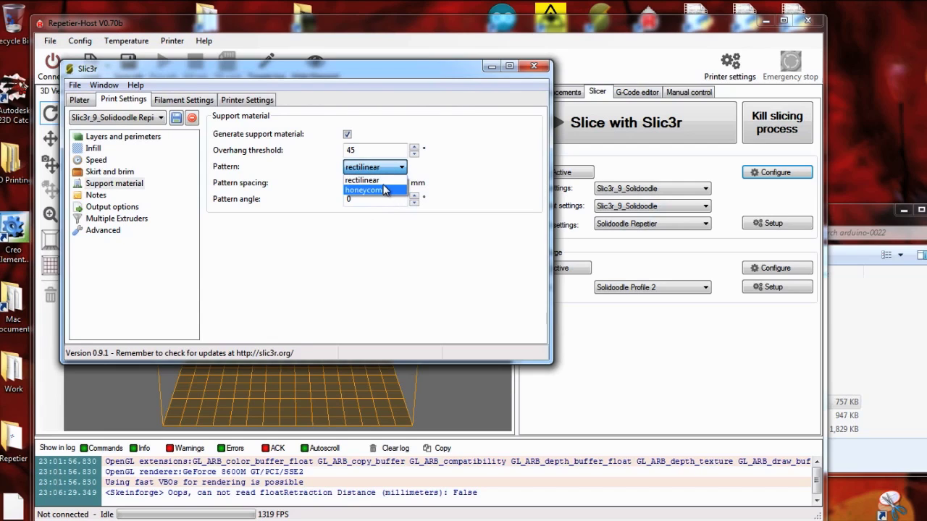
left_click(378, 249)
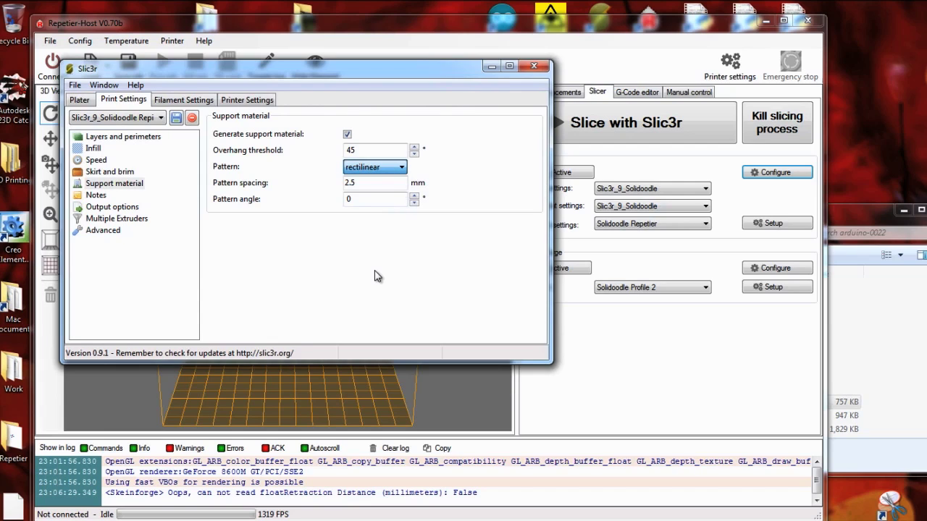
left_click(119, 220)
On the Advanced page, change the bridge flow ratio from 1 to .8
left_click(118, 231)
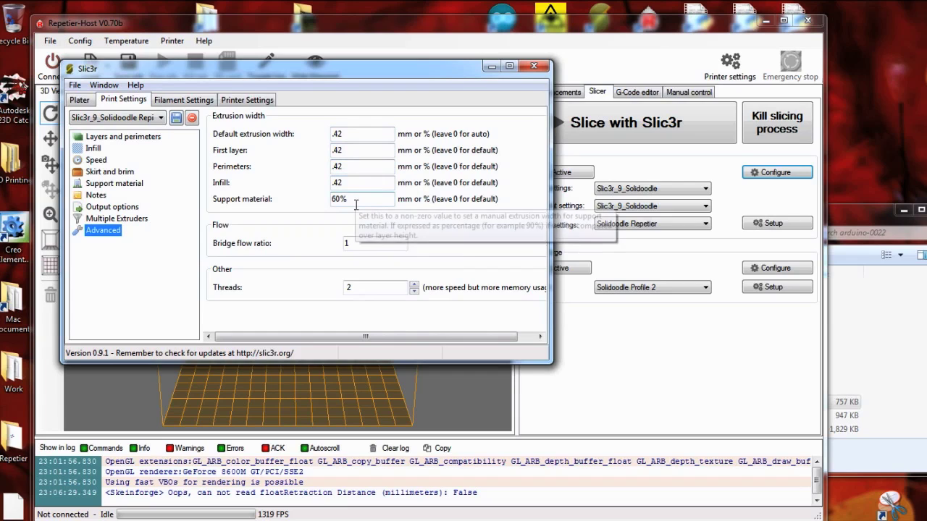
mouse_move(253, 206)
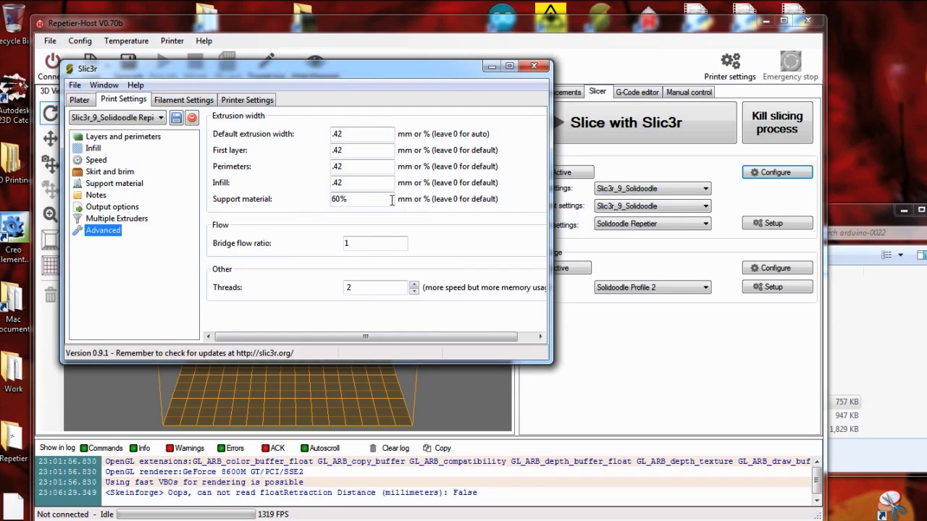
mouse_move(367, 198)
key("Tab")
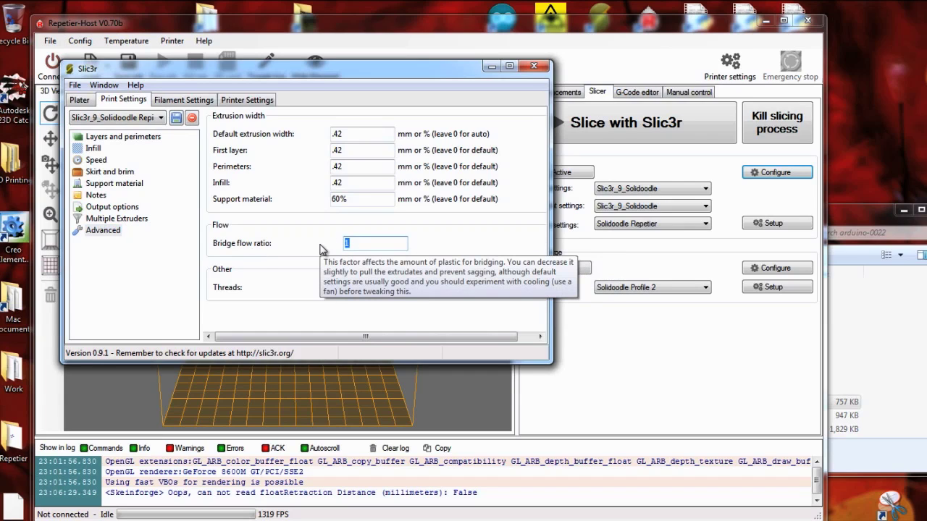
type(".8")
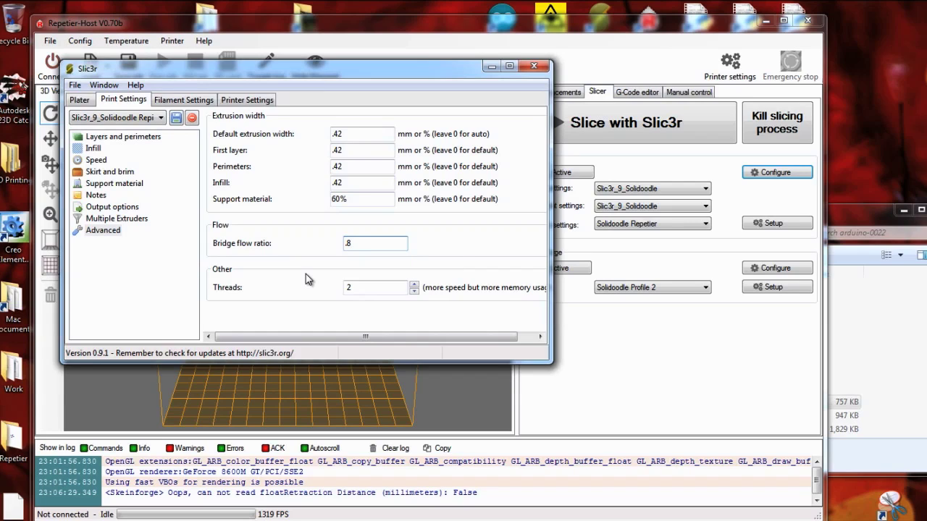
left_click(116, 229)
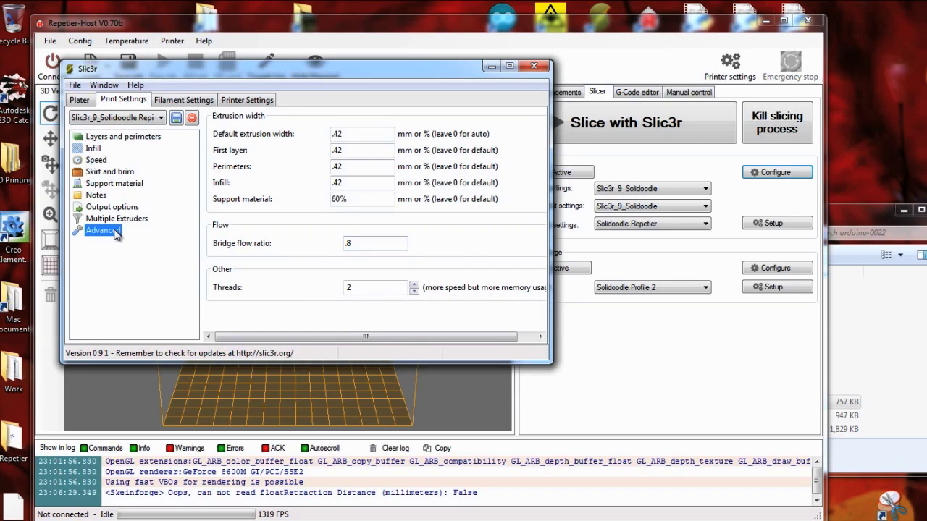
In Filament Settings, set the extruder and first layer temperatures to 195 °C, replacing 185
left_click(194, 101)
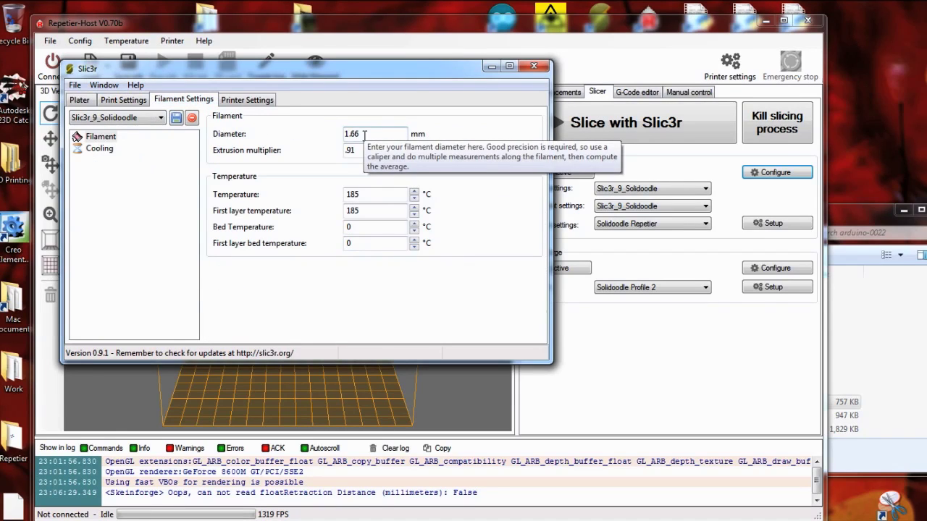
left_click_drag(365, 135, 345, 135)
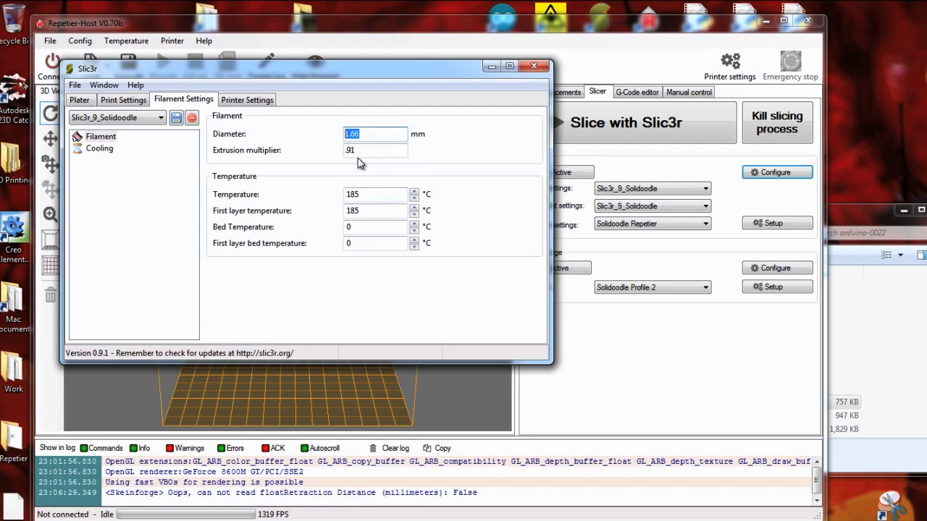
mouse_move(364, 153)
left_click(342, 196)
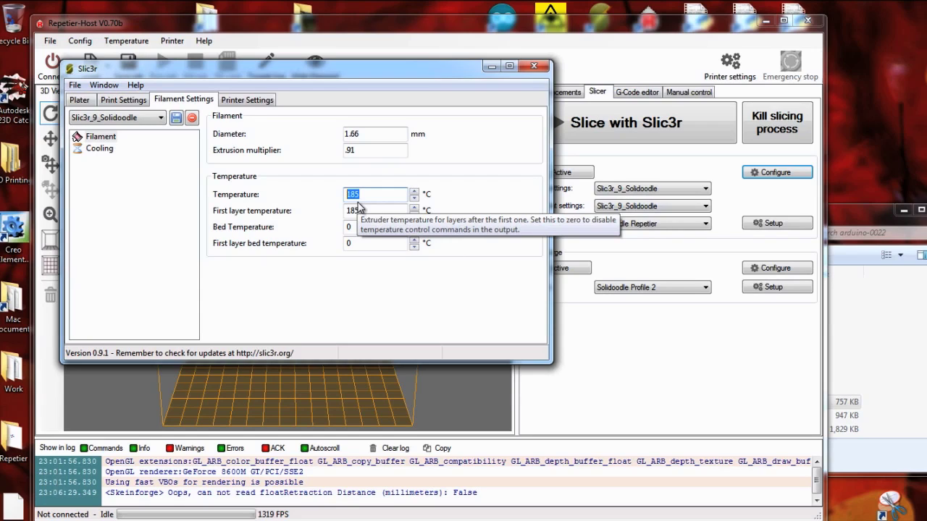
type("195")
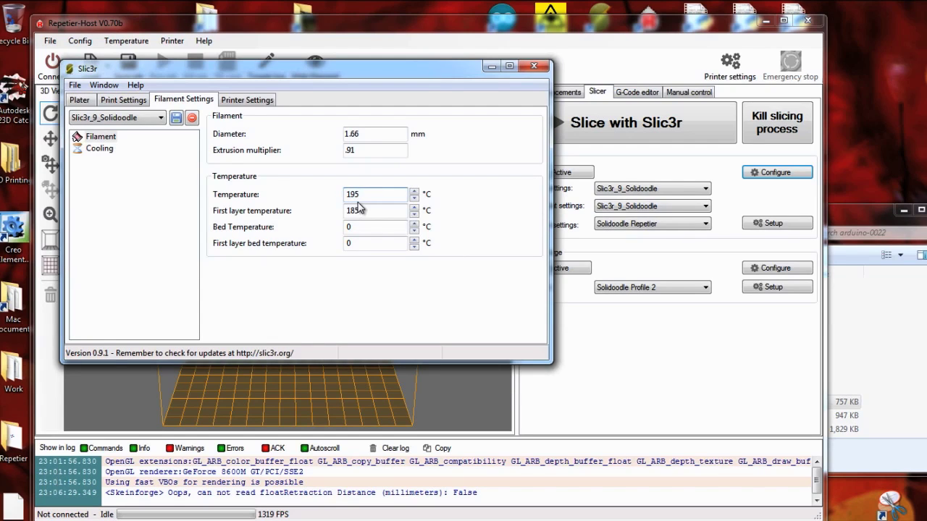
key("Tab")
type("195")
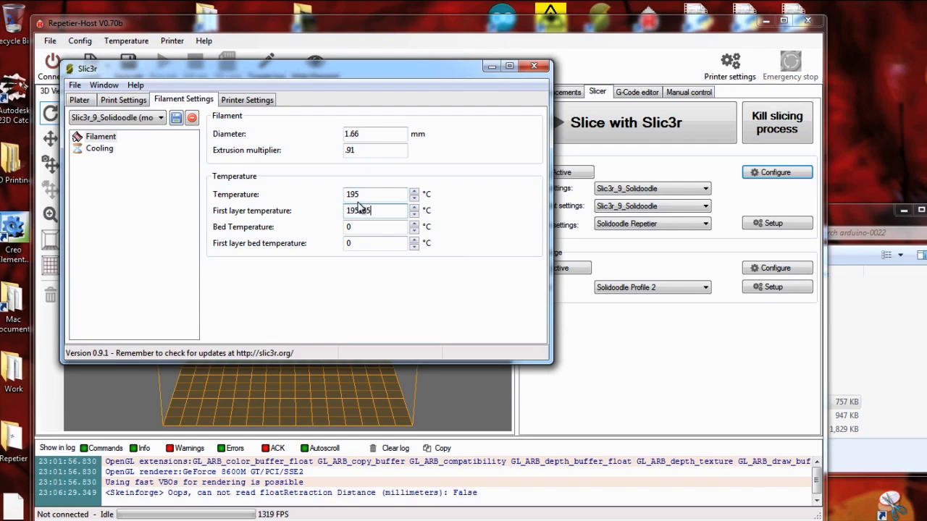
key("Delete")
key("Delete")
key("Delete")
left_click(89, 149)
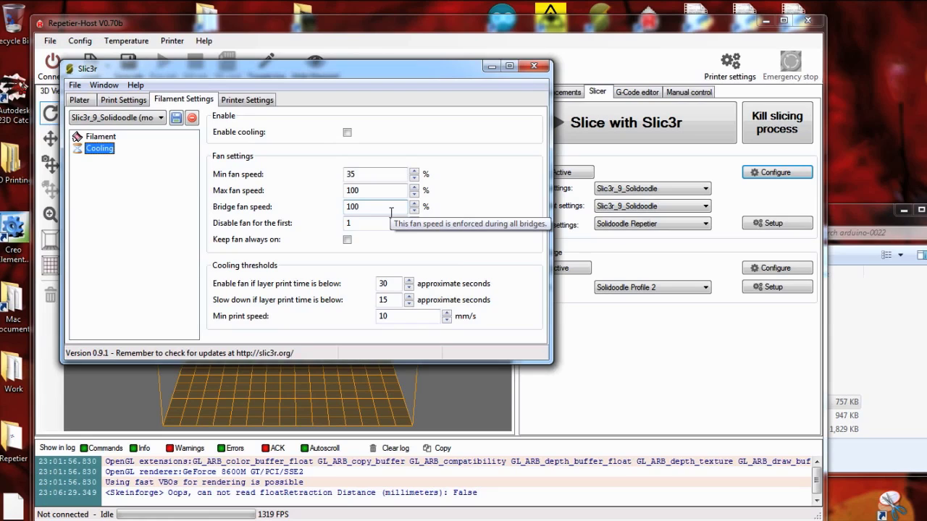
Check the Cooling page's minimum print speed, leaving cooling disabled
left_click(398, 318)
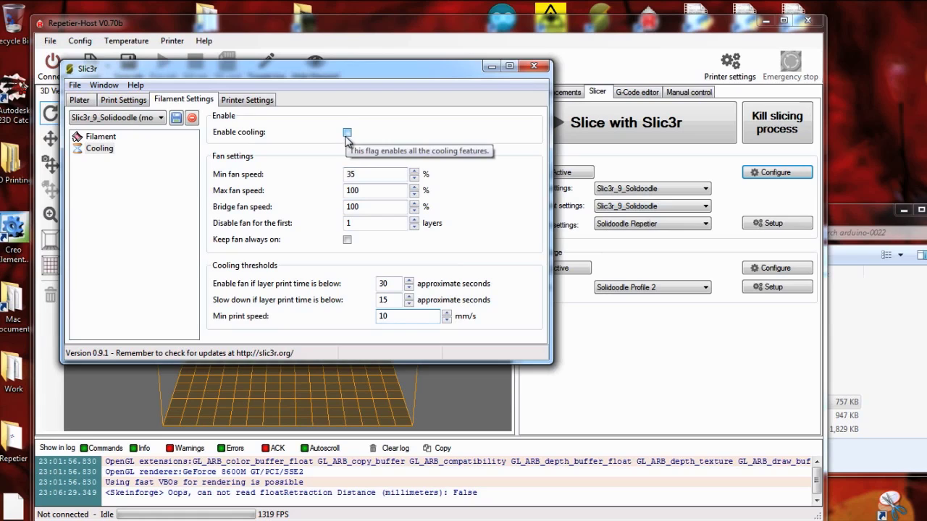
In Printer Settings, review the Custom G-code start and end scripts
left_click(245, 101)
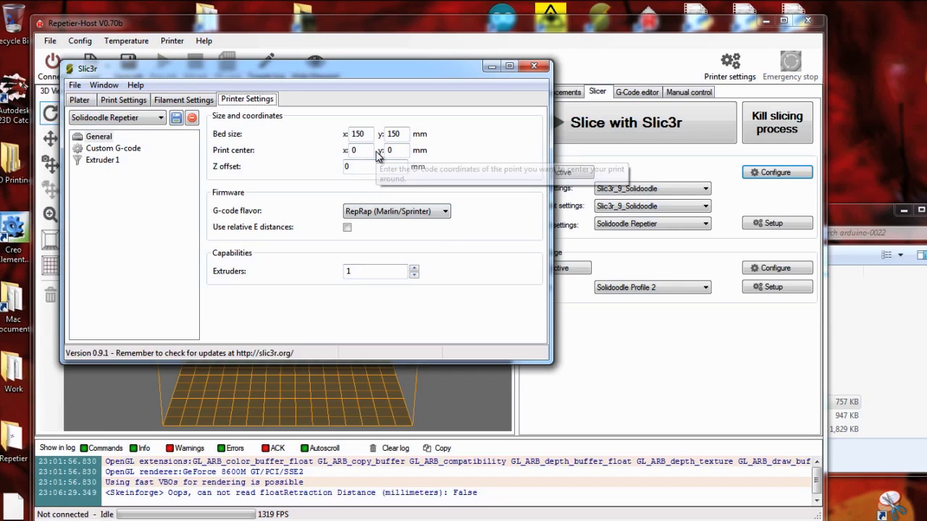
left_click(144, 149)
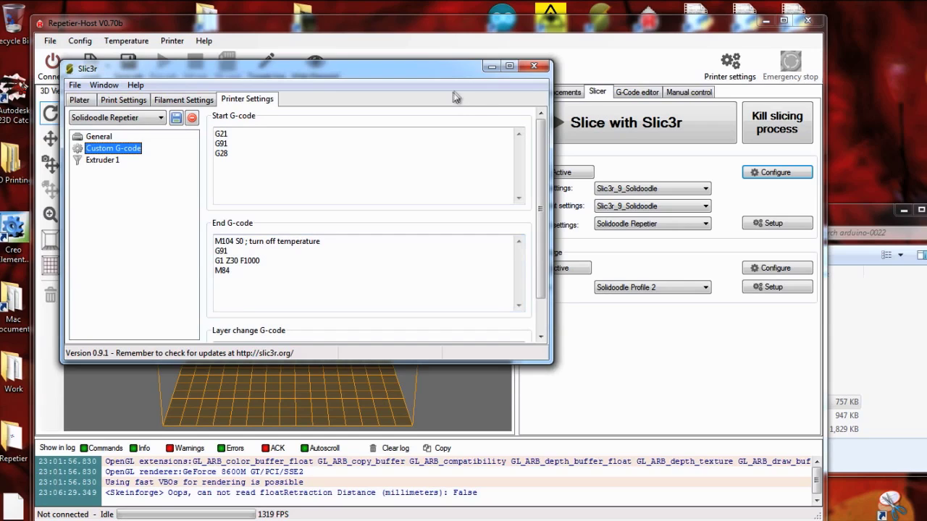
On Extruder 1, keep the 0.35 mm nozzle and raise retraction speed to 30 mm/s
left_click(103, 162)
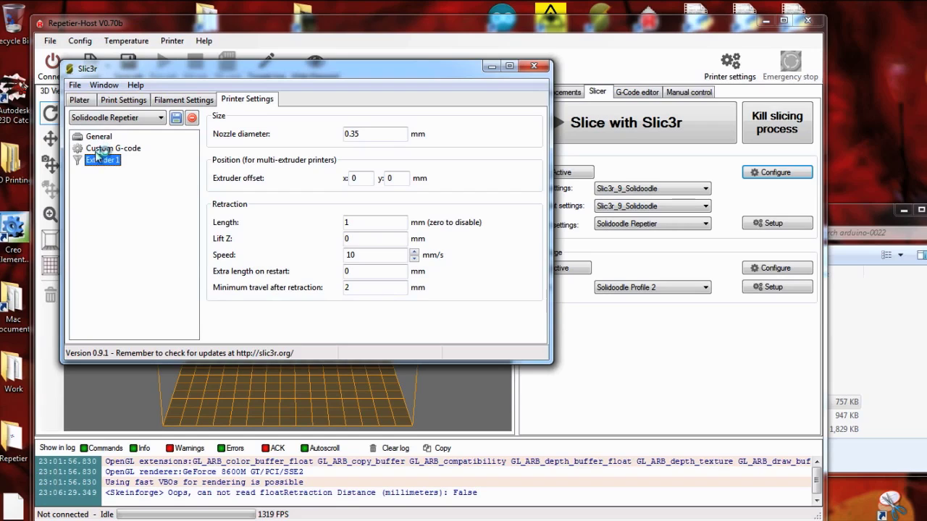
left_click(368, 133)
key("shift+Tab")
key("shift+Tab")
key("shift+Tab")
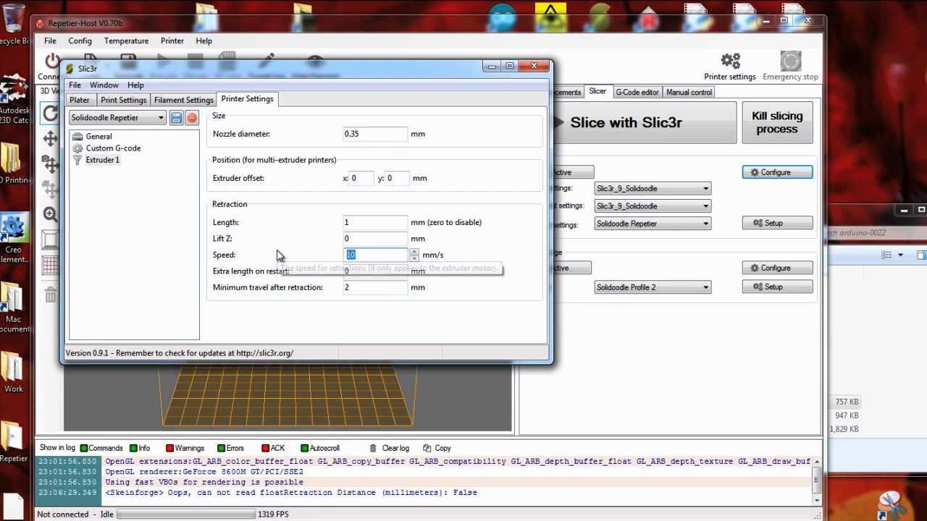
type("30")
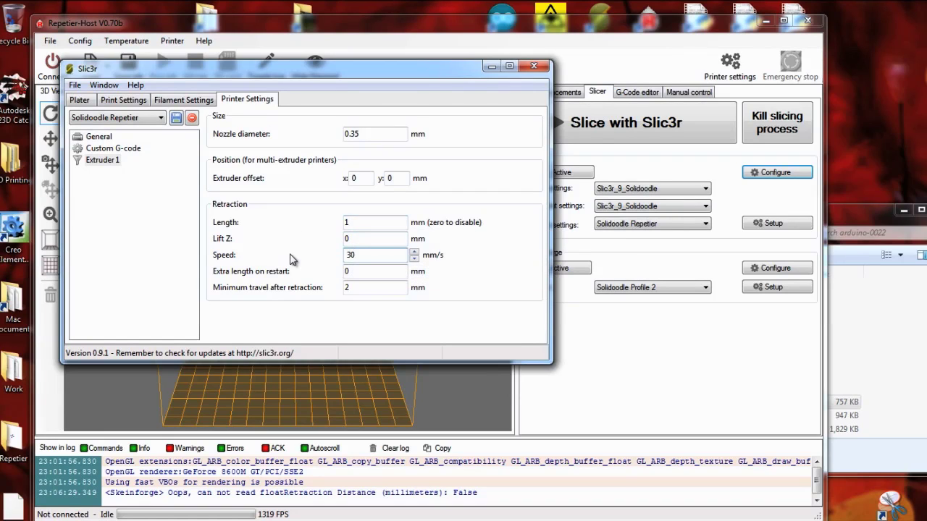
Save the Solidoodle Repetier printer profile and the Slic3r_9_Solidoodle filament profile
left_click(178, 120)
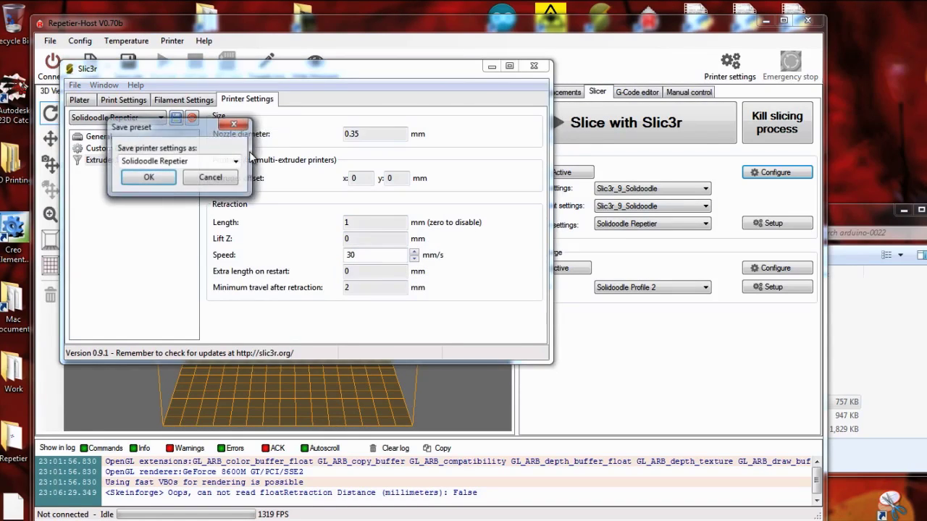
left_click(150, 177)
left_click(173, 100)
left_click(161, 118)
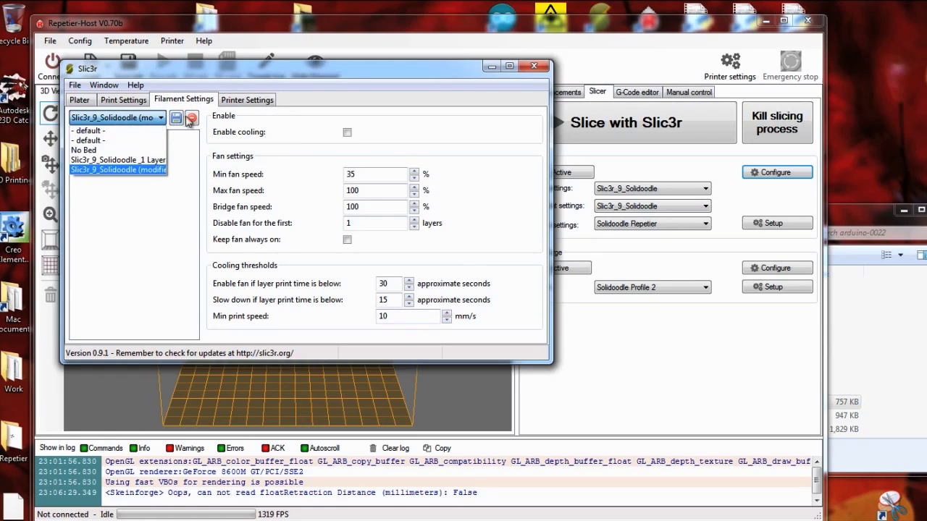
left_click(161, 117)
left_click(176, 118)
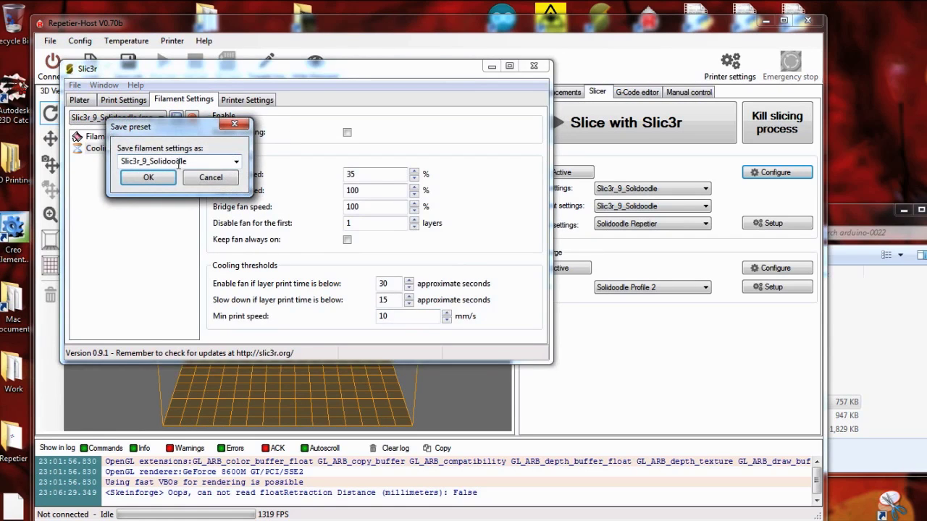
key("Return")
Save the print settings as the Slic3r_9_Solidoodle Repetier profile
left_click(125, 100)
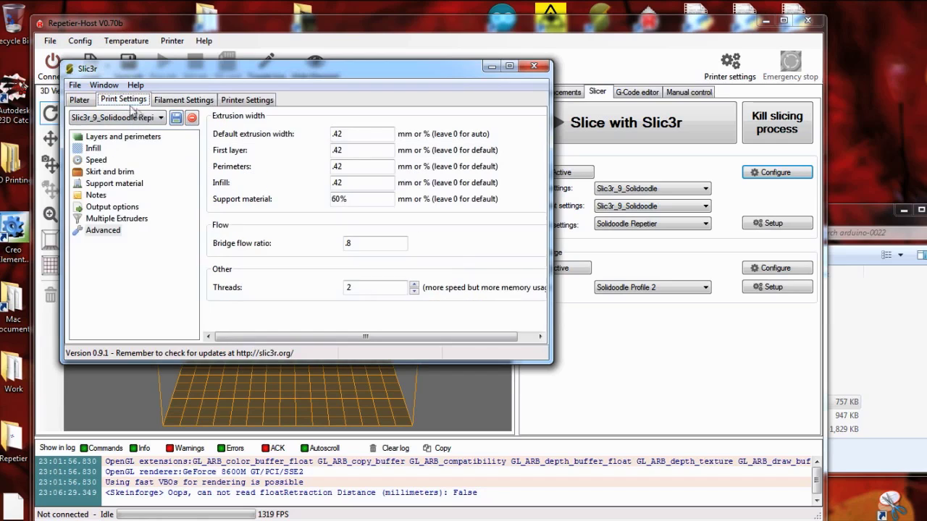
left_click(176, 118)
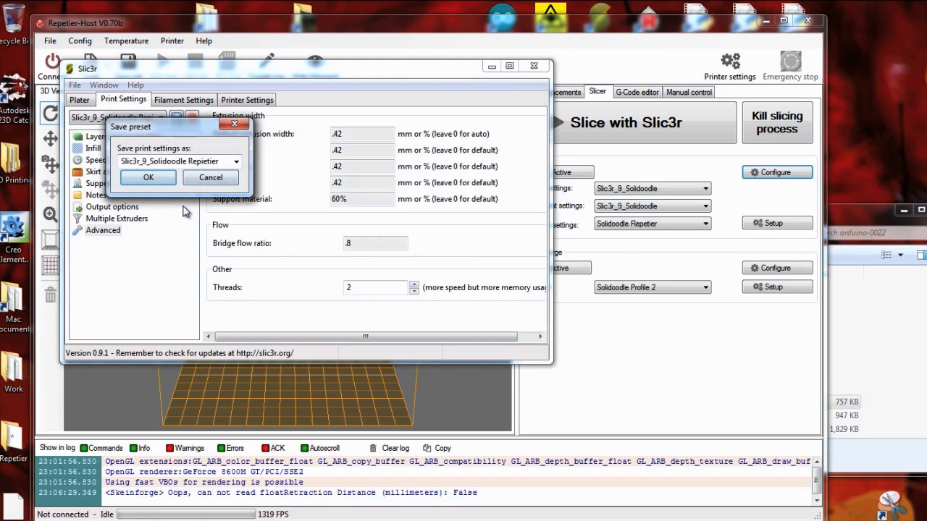
left_click(148, 176)
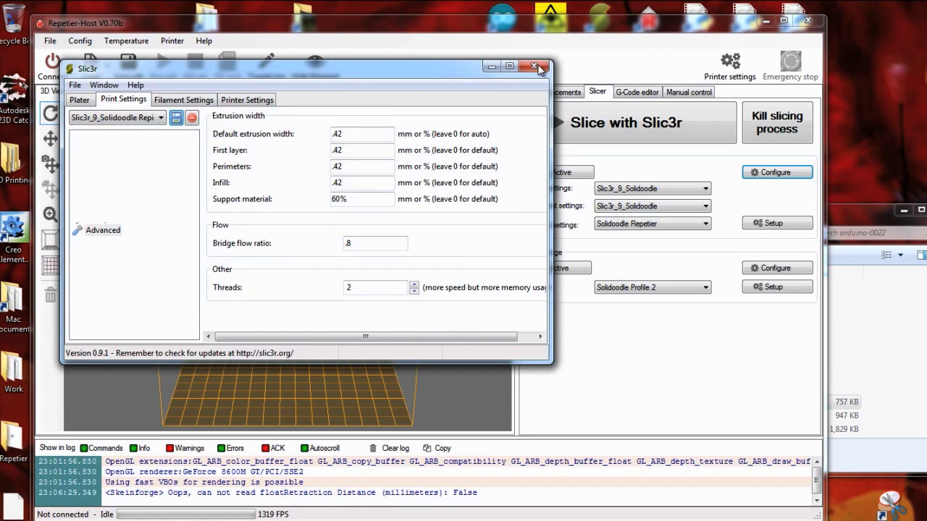
Close Slic3r and choose the Slic3r_9_Solidoodle print profile in Repetier-Host's Slicer tab
key("alt+F4")
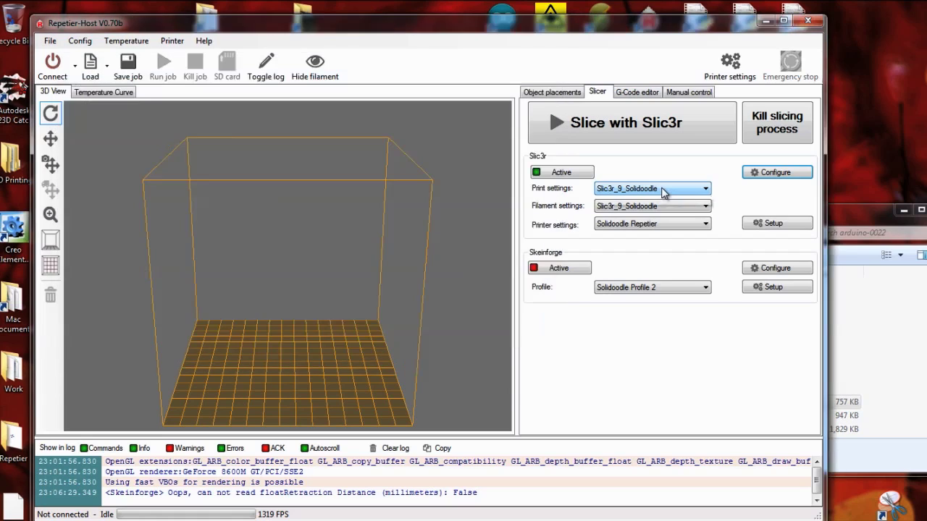
left_click(663, 190)
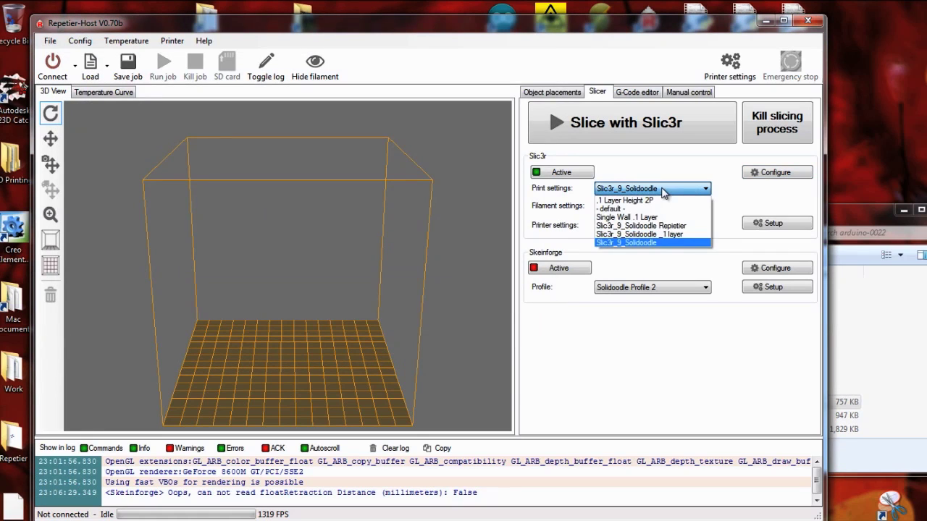
left_click(662, 243)
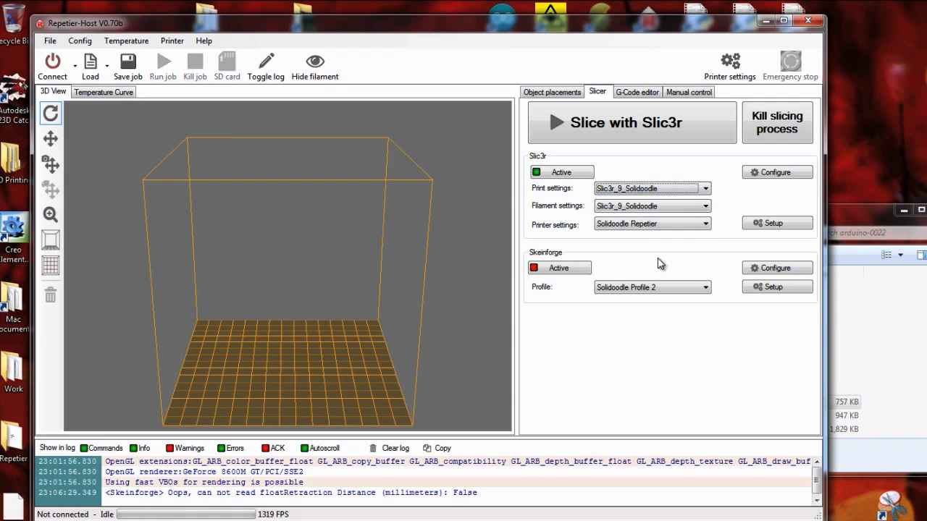